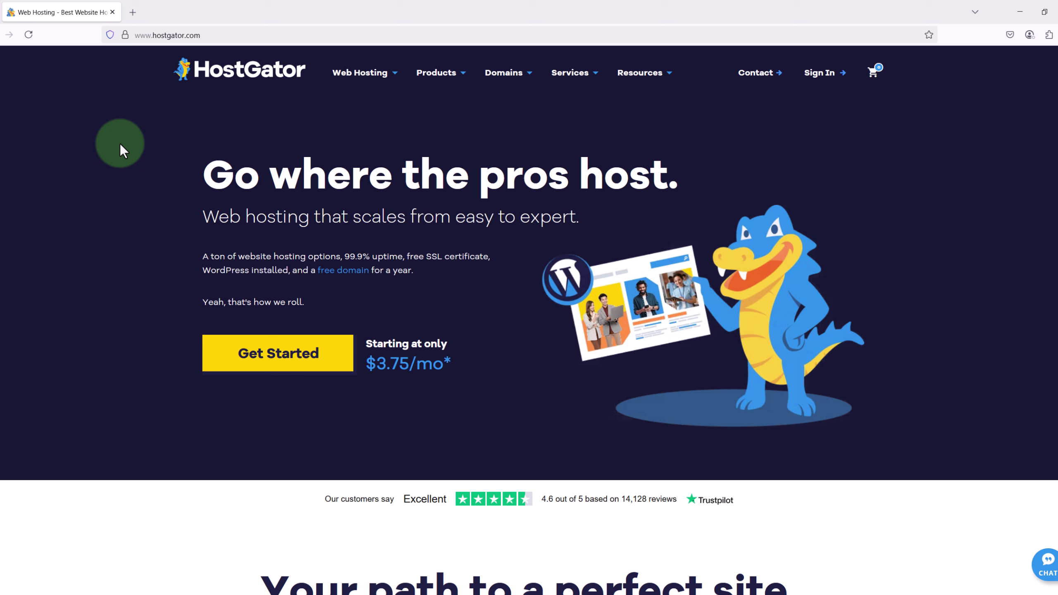
- Open the web hosting plans and choose the Hatchling Plan
{"action": "left_click", "coordinate": [360, 80]}
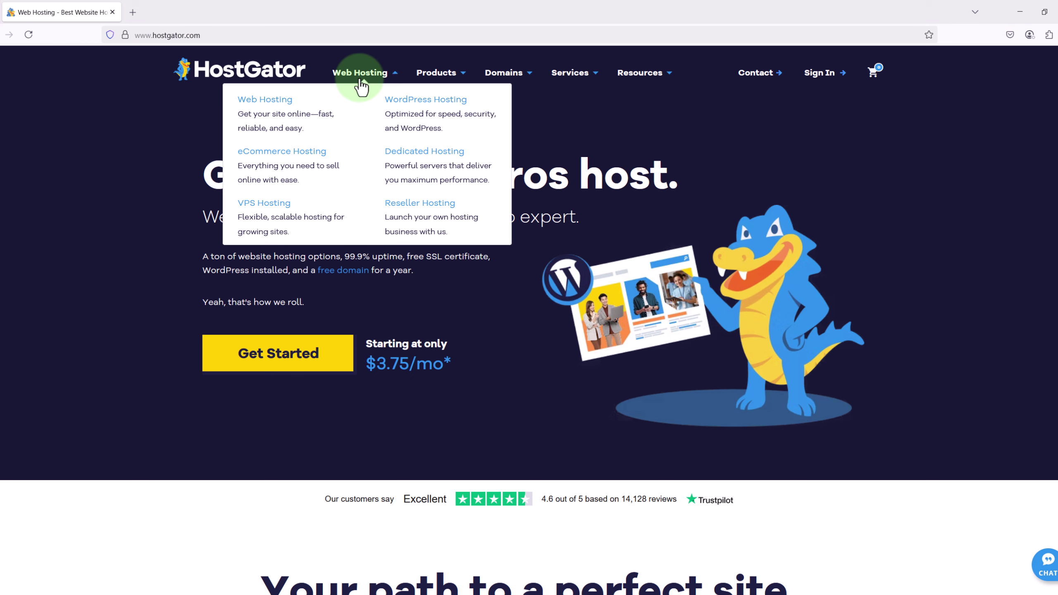
{"action": "left_click", "coordinate": [271, 102]}
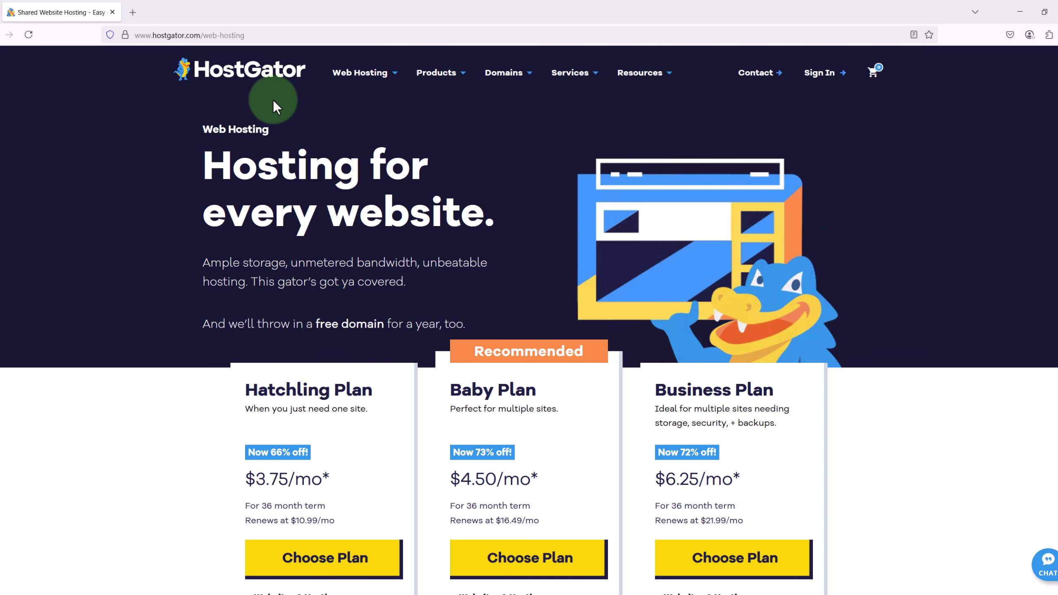
{"action": "scroll", "coordinate": [274, 101], "scroll_direction": "down", "scroll_amount": 5}
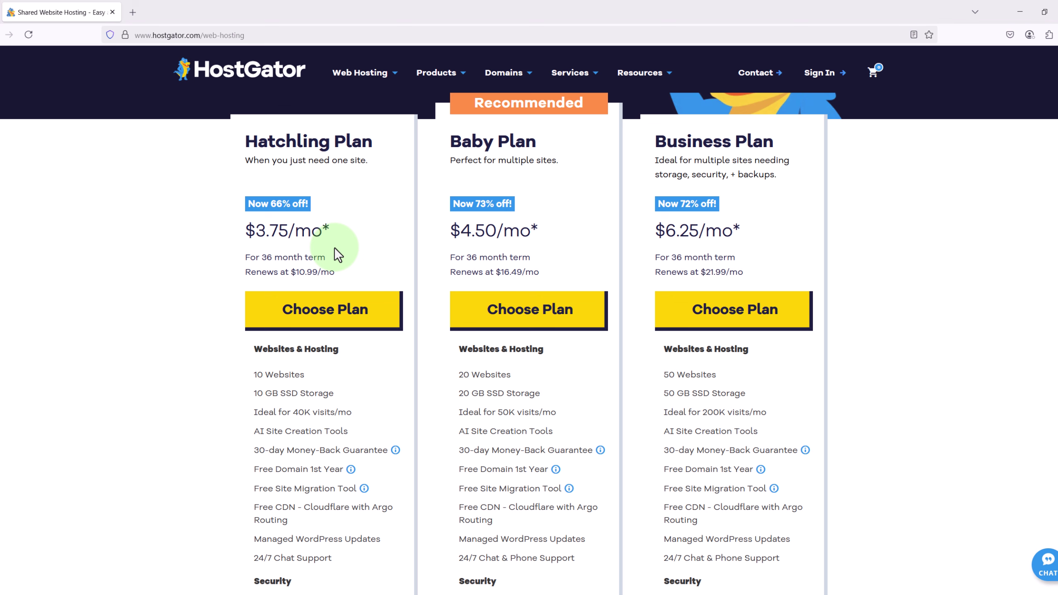
{"action": "left_click", "coordinate": [326, 318]}
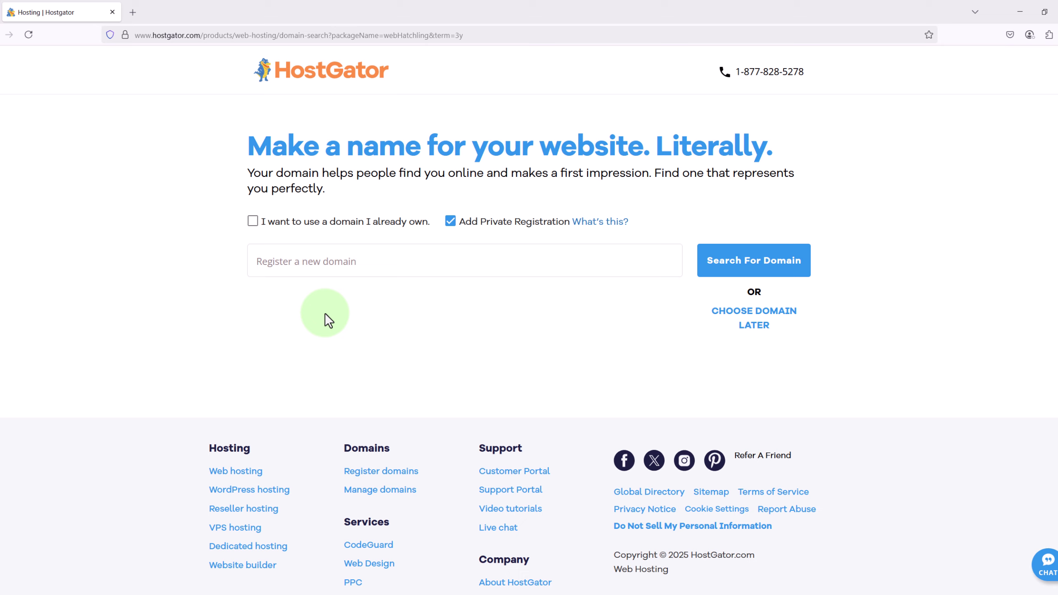
- Search for the new domain martieswebsite.com to register with the hosting plan
{"action": "left_click", "coordinate": [354, 263]}
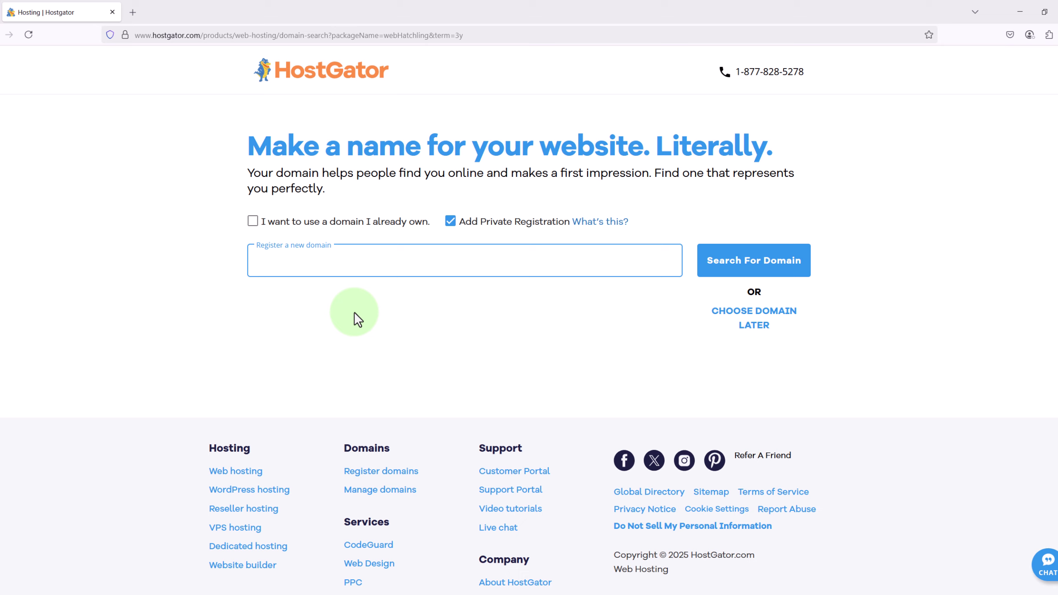
{"action": "type", "text": "martieswebsite.com"}
{"action": "left_click", "coordinate": [755, 264]}
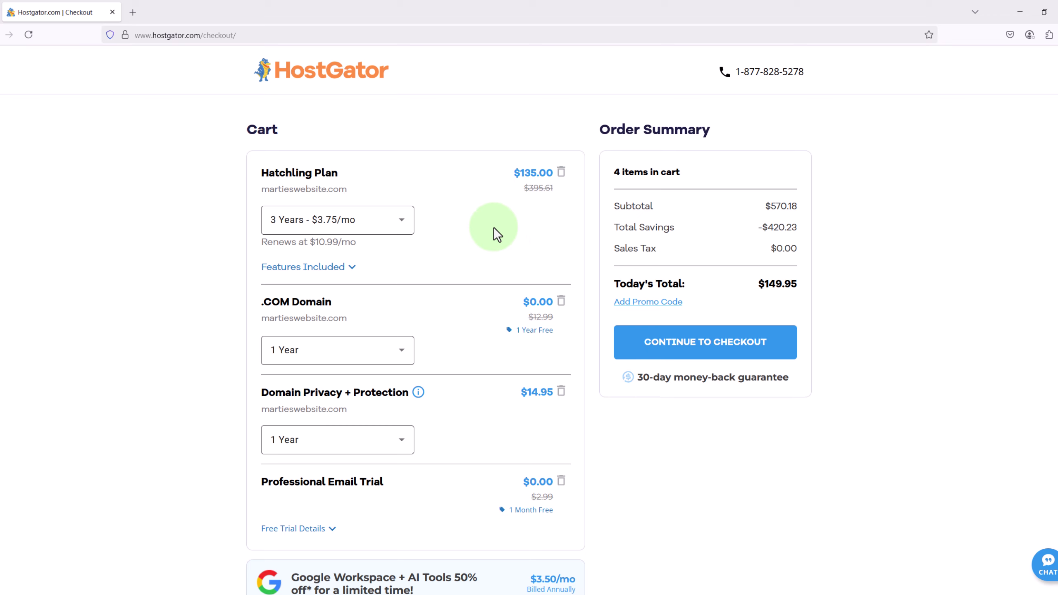
- Set the Hatchling Plan's term to 1 year and remove Domain Privacy + Protection and the Professional Email Trial from the cart
{"action": "left_click", "coordinate": [401, 228]}
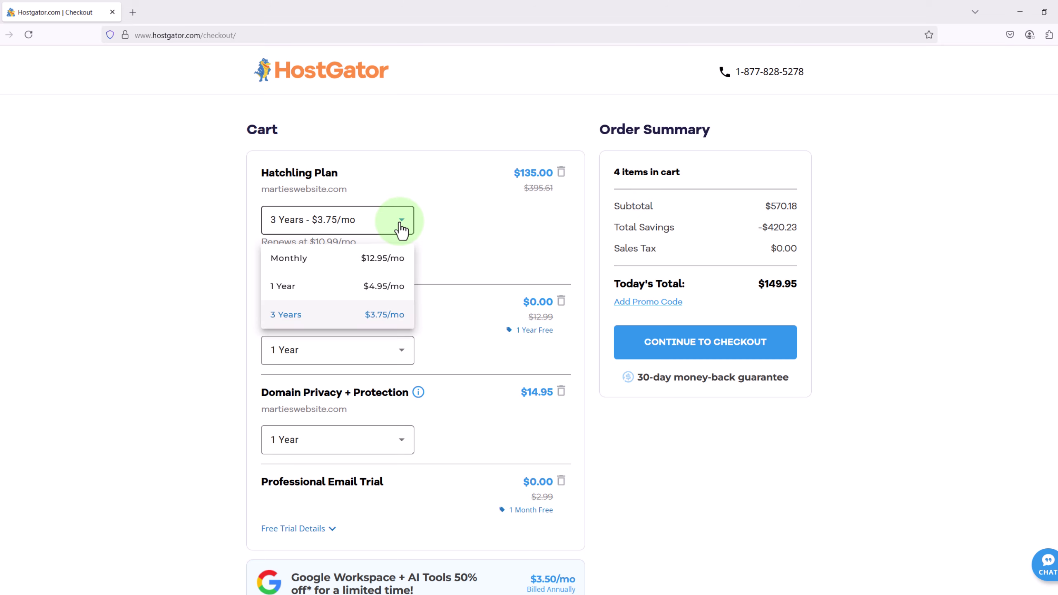
{"action": "left_click", "coordinate": [342, 288]}
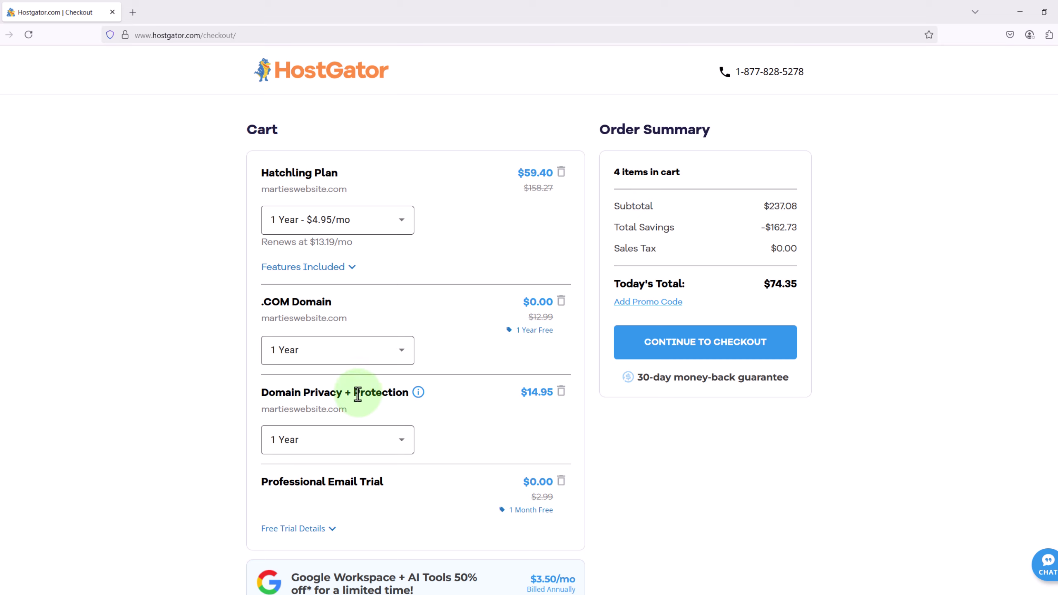
{"action": "left_click", "coordinate": [561, 392]}
{"action": "left_click", "coordinate": [563, 413]}
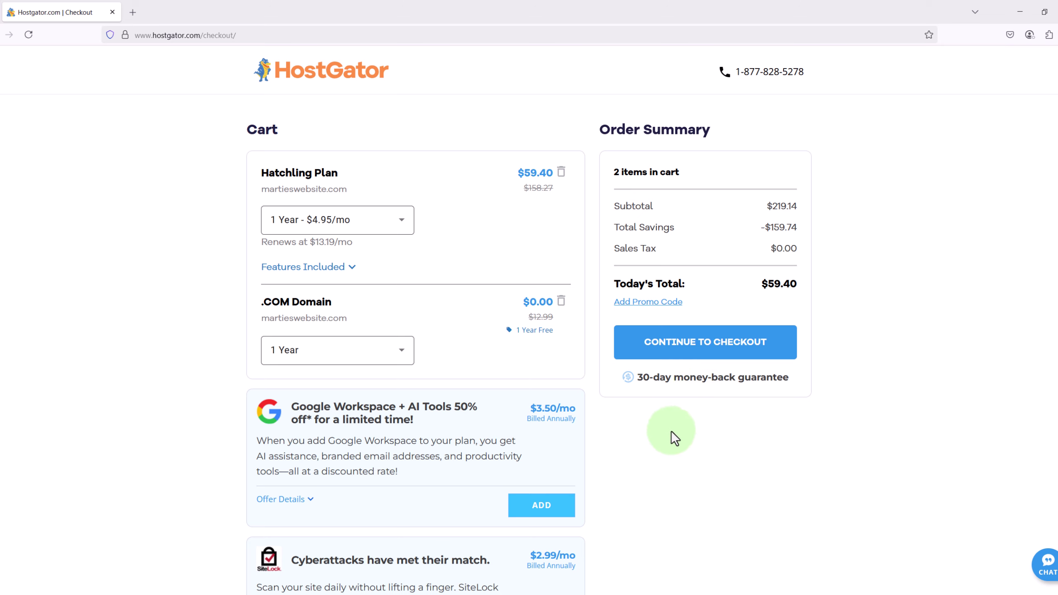
- Continue to checkout and review the billing, account and payment sections of the form
{"action": "left_click", "coordinate": [705, 345]}
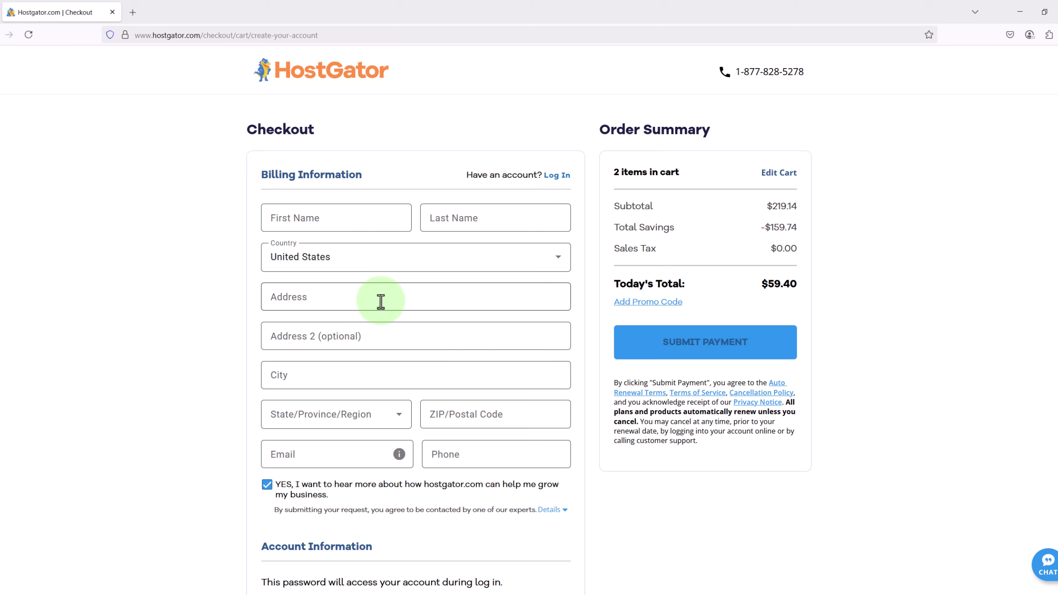
{"action": "scroll", "coordinate": [381, 301], "scroll_direction": "down", "scroll_amount": 7}
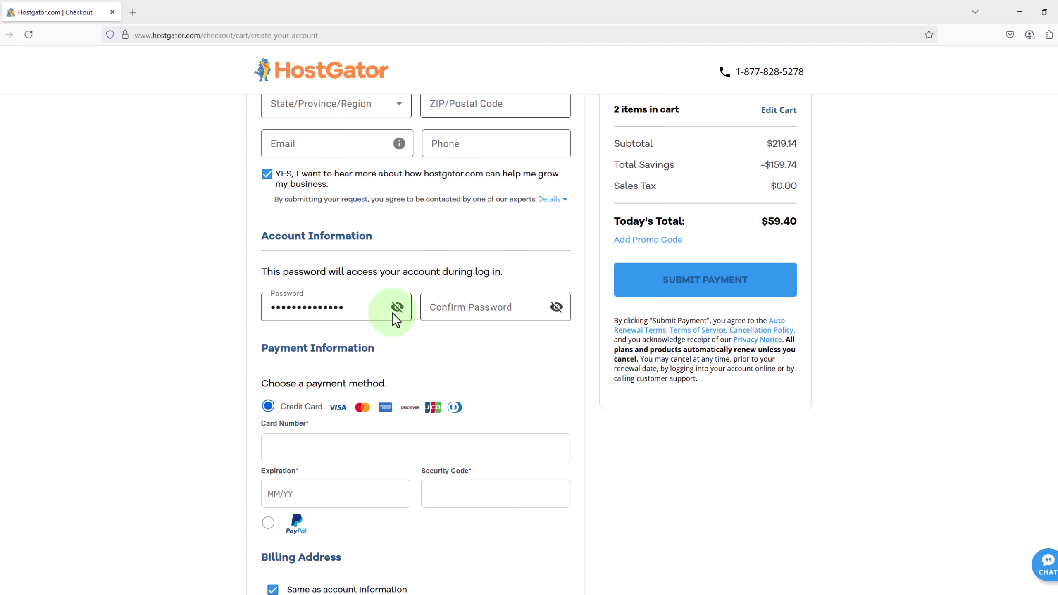
{"action": "scroll", "coordinate": [392, 313], "scroll_direction": "down", "scroll_amount": 6}
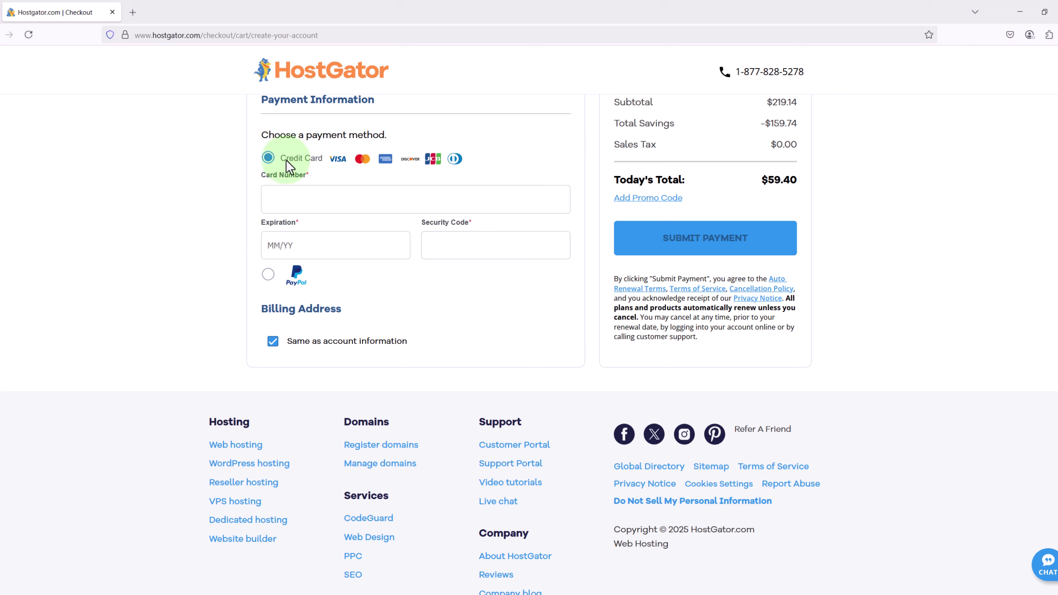
{"action": "left_click", "coordinate": [282, 255]}
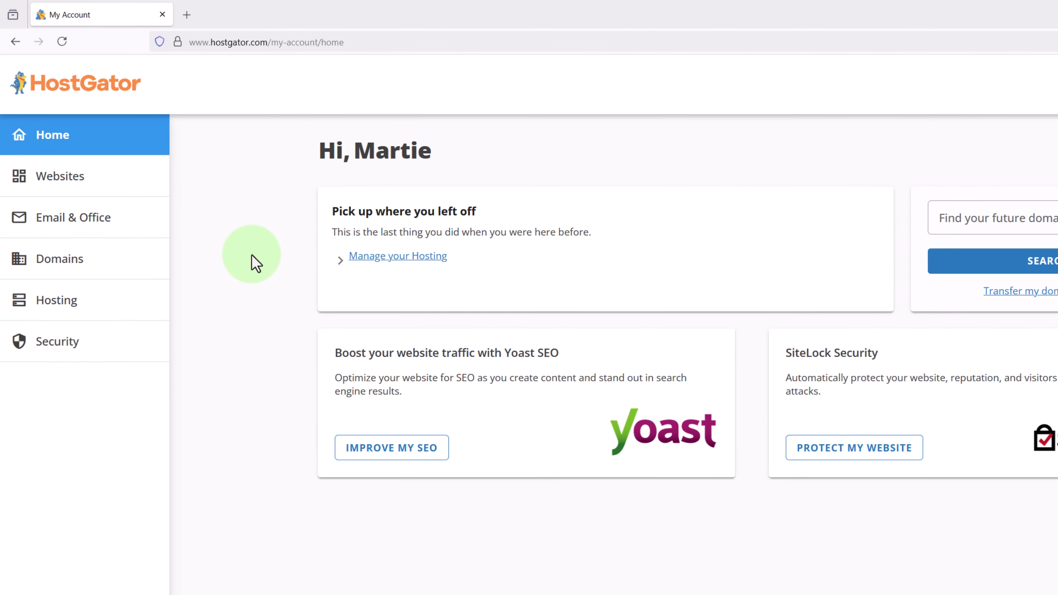
- Add a new site to the hosting account with Install WordPress as the site type
{"action": "left_click", "coordinate": [66, 310]}
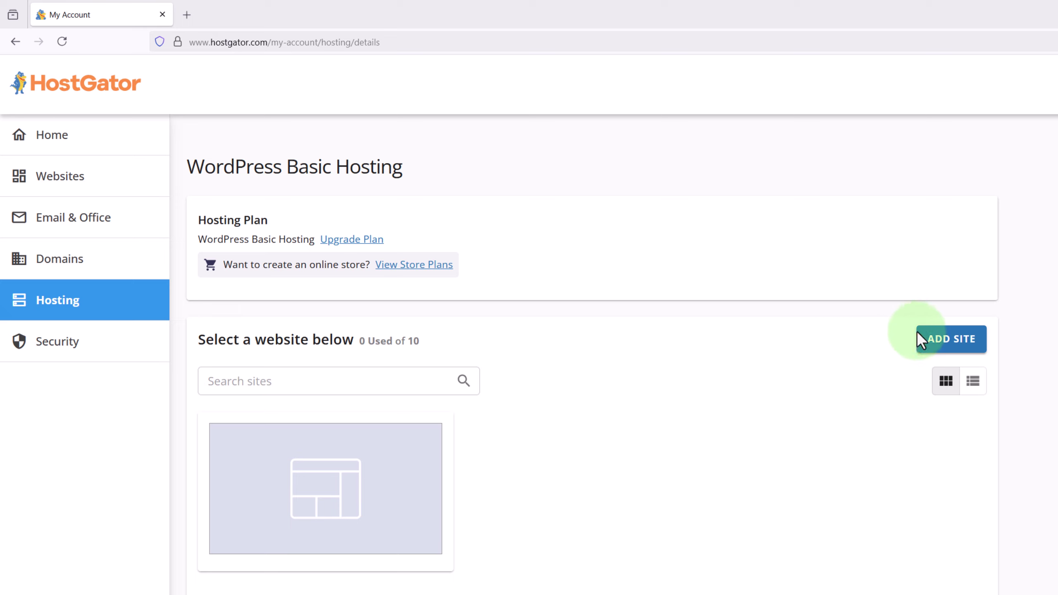
{"action": "left_click", "coordinate": [941, 346]}
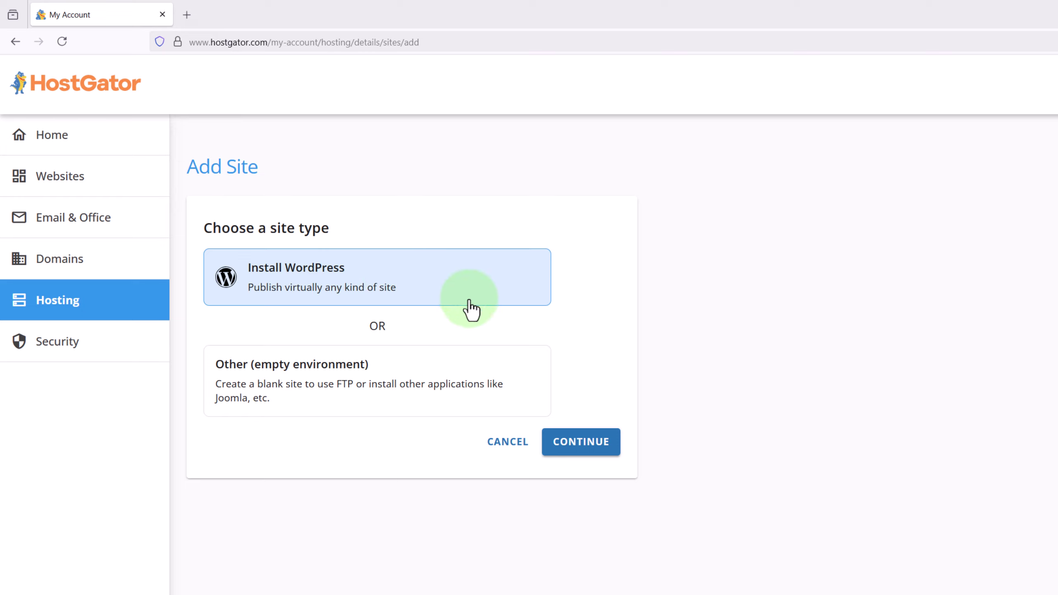
{"action": "left_click", "coordinate": [577, 449]}
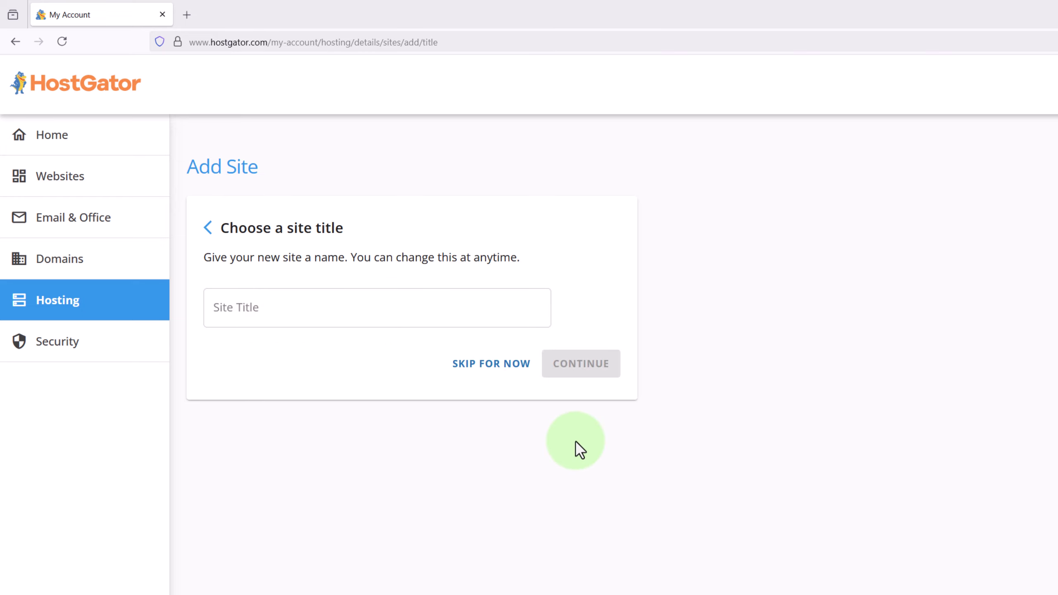
- Title the new site "Martie's Website" and continue to the domain connection
{"action": "left_click", "coordinate": [380, 308]}
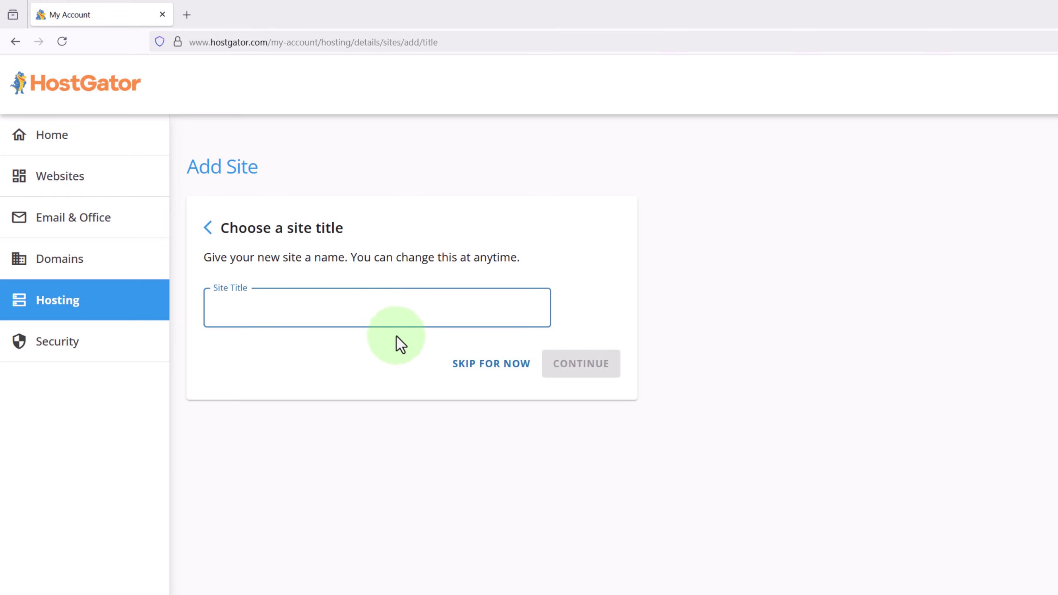
{"action": "type", "text": "Ma"}
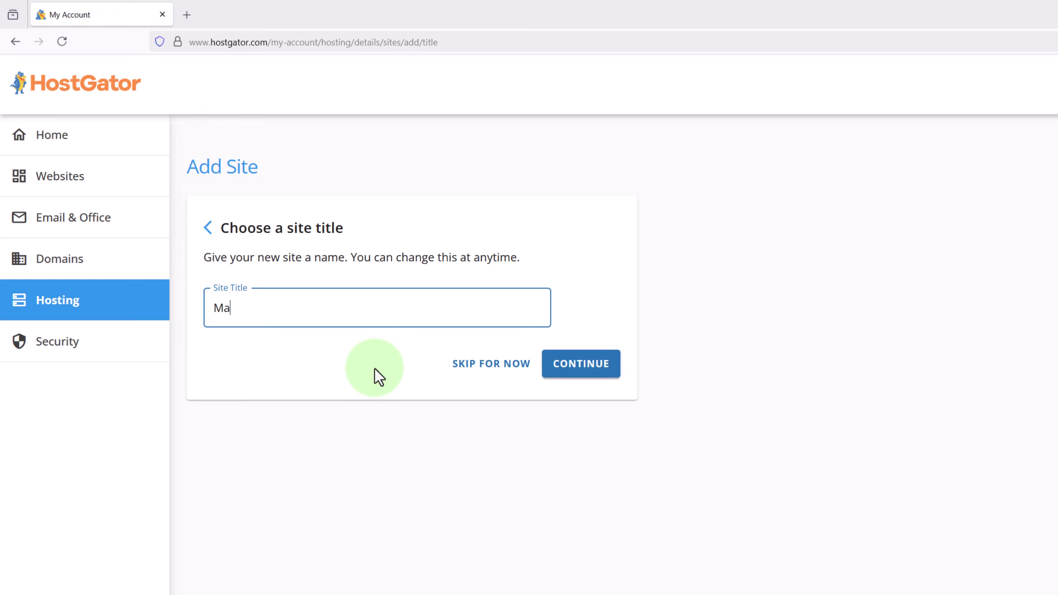
{"action": "type", "text": "rtie's Website"}
{"action": "left_click", "coordinate": [580, 371]}
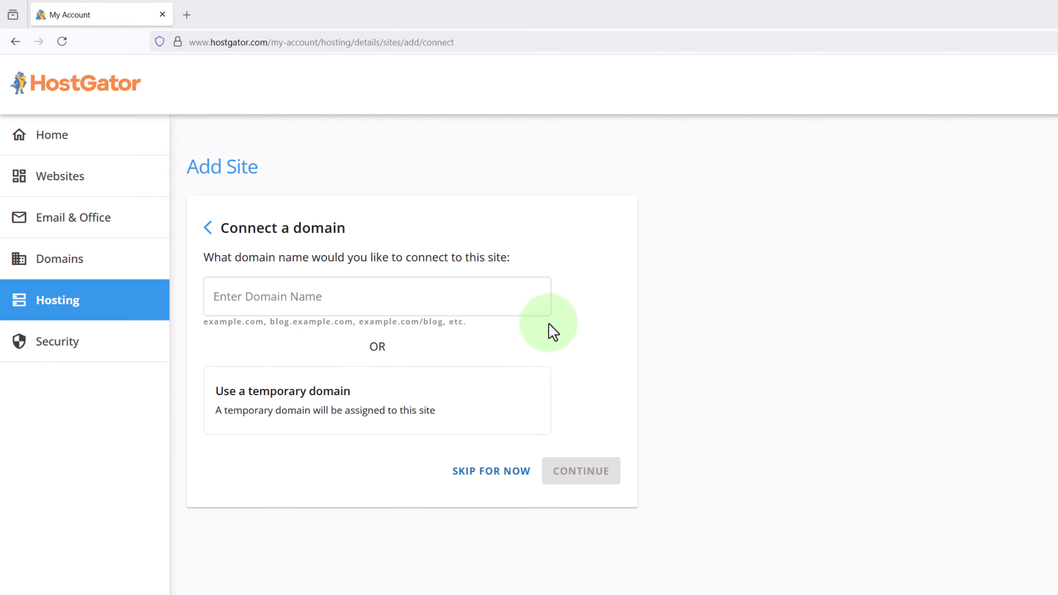
- Connect the domain martieswebsite.com to the new site and start the WordPress installation
{"action": "left_click", "coordinate": [367, 296]}
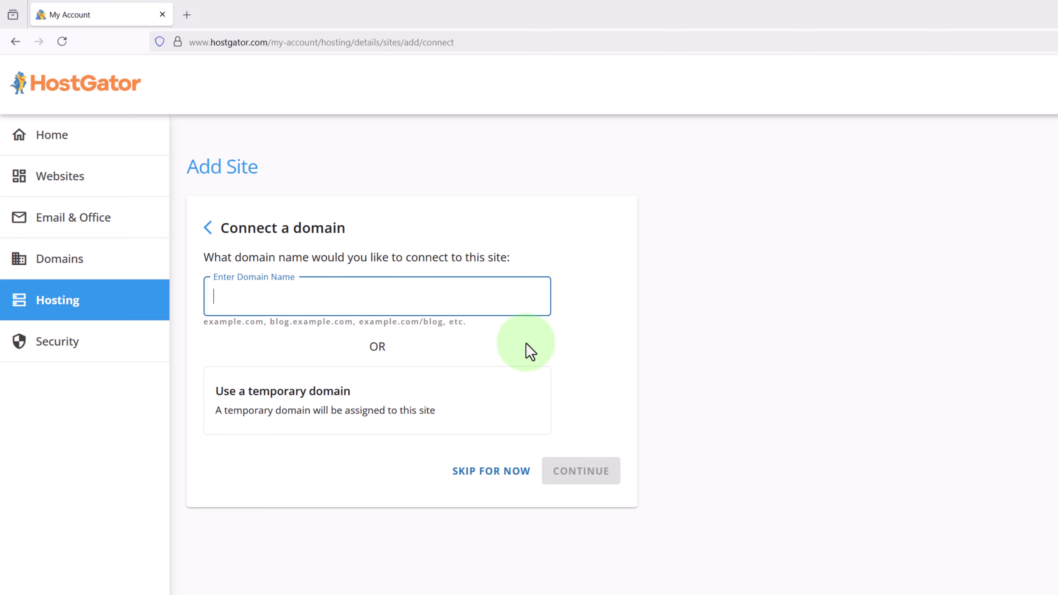
{"action": "type", "text": "martie"}
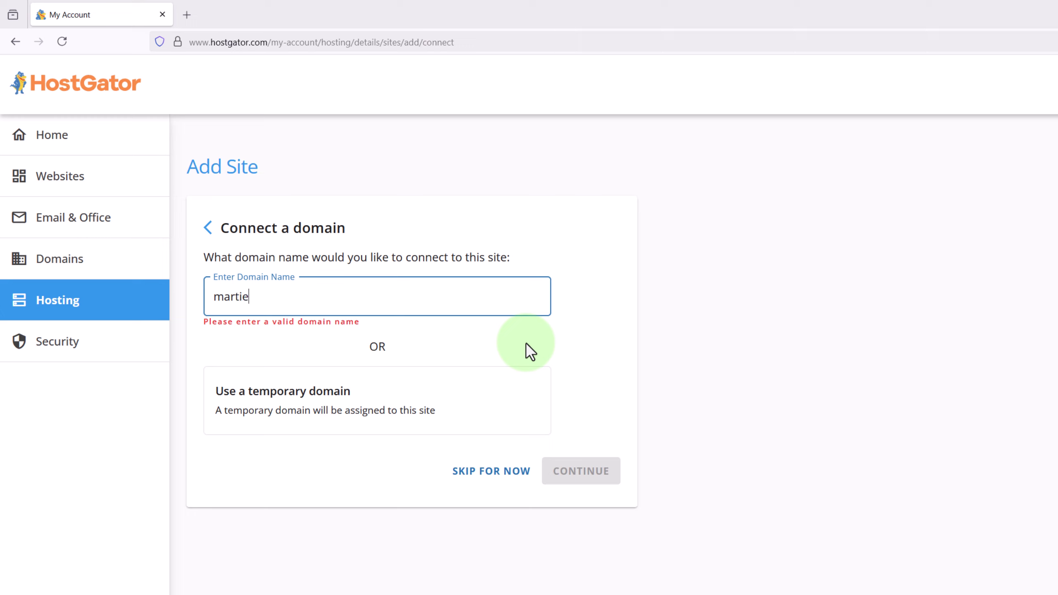
{"action": "type", "text": "swebsite.com"}
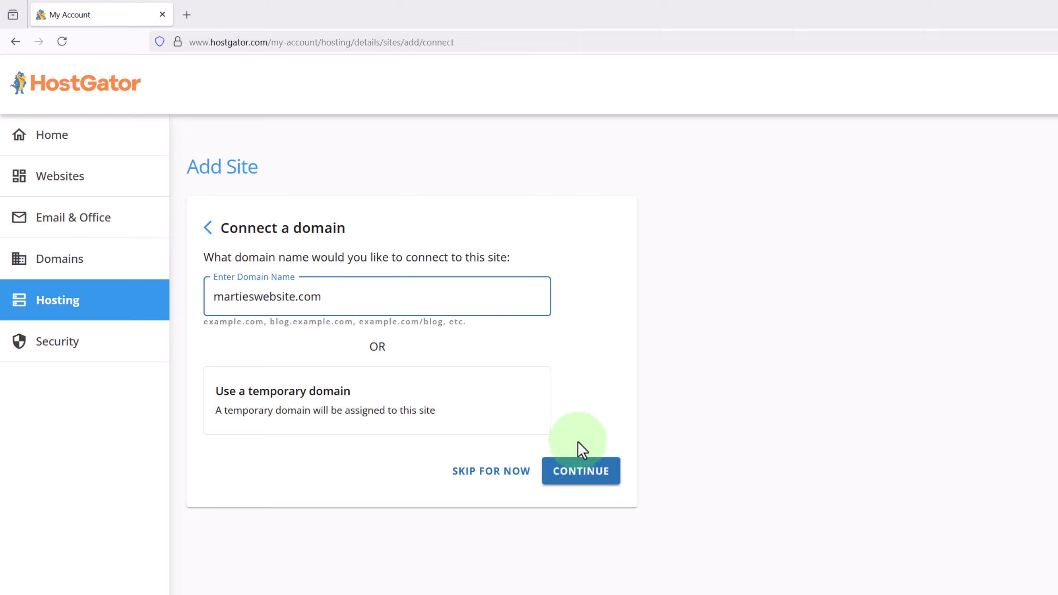
{"action": "left_click", "coordinate": [577, 473]}
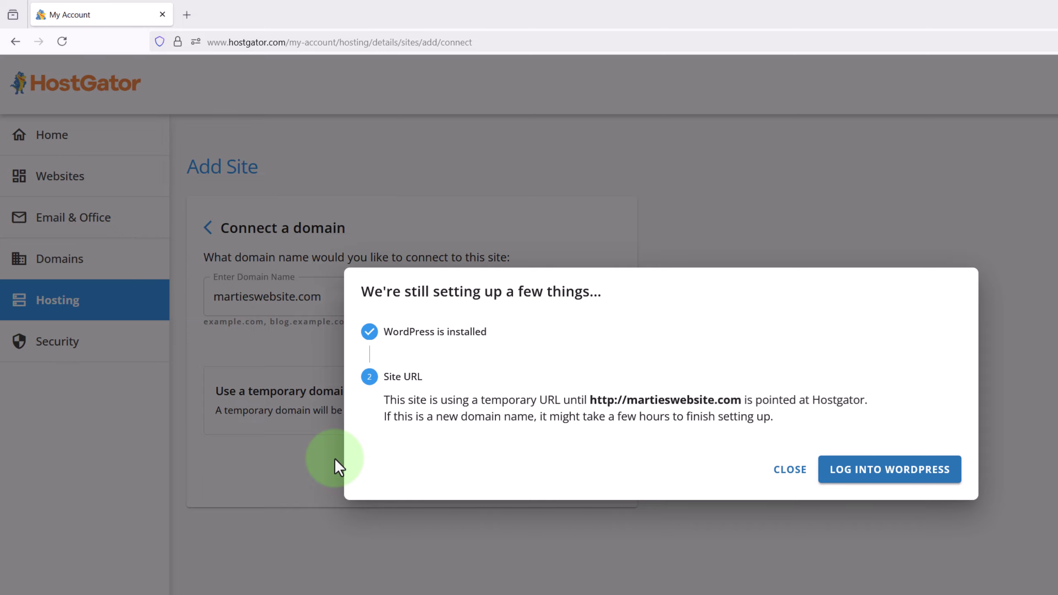
- Log into WordPress and exit the onboarding setup without finishing it
{"action": "left_click", "coordinate": [877, 475]}
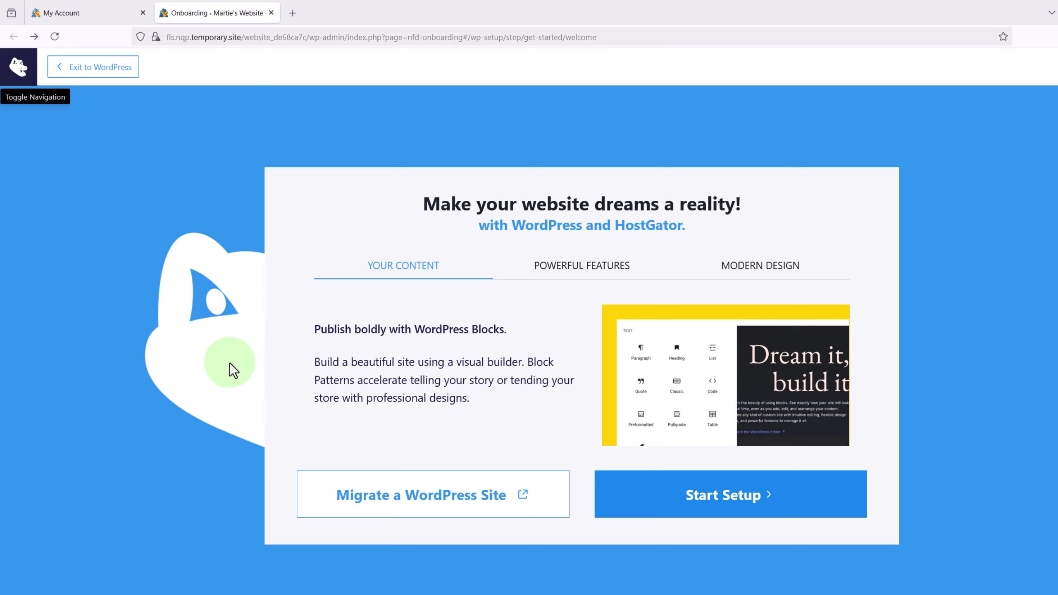
{"action": "left_click", "coordinate": [96, 72]}
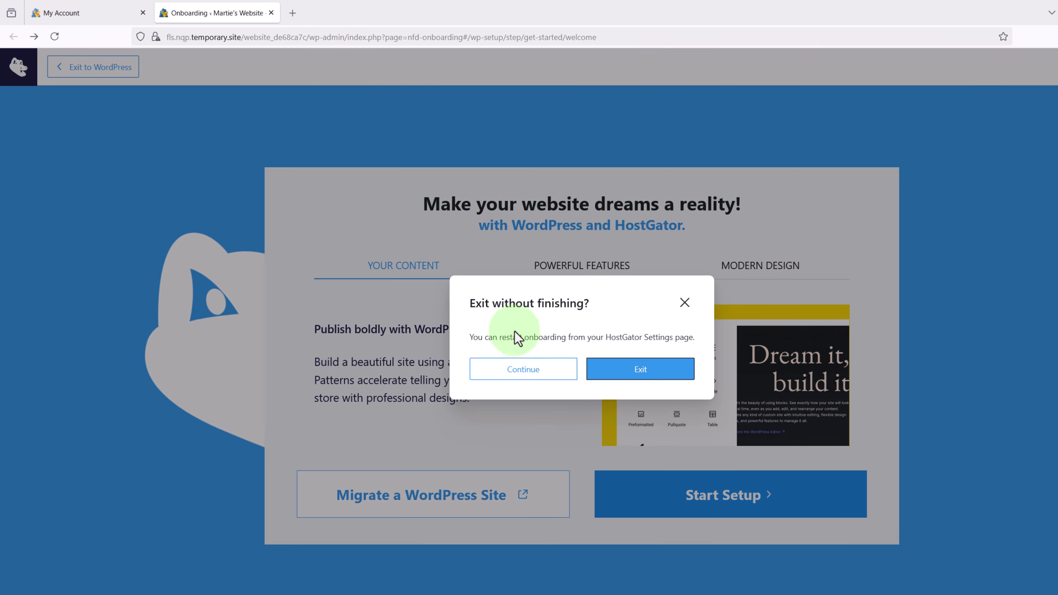
{"action": "left_click", "coordinate": [627, 373]}
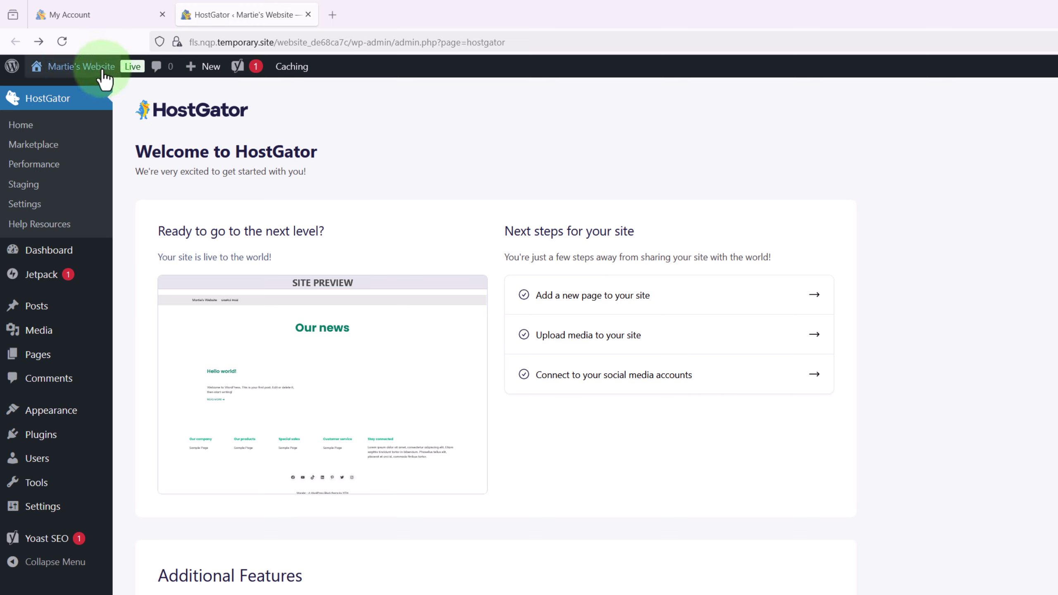
- Visit the new site to examine its home page down to the footer, and return to the WordPress dashboard
{"action": "left_click", "coordinate": [92, 69]}
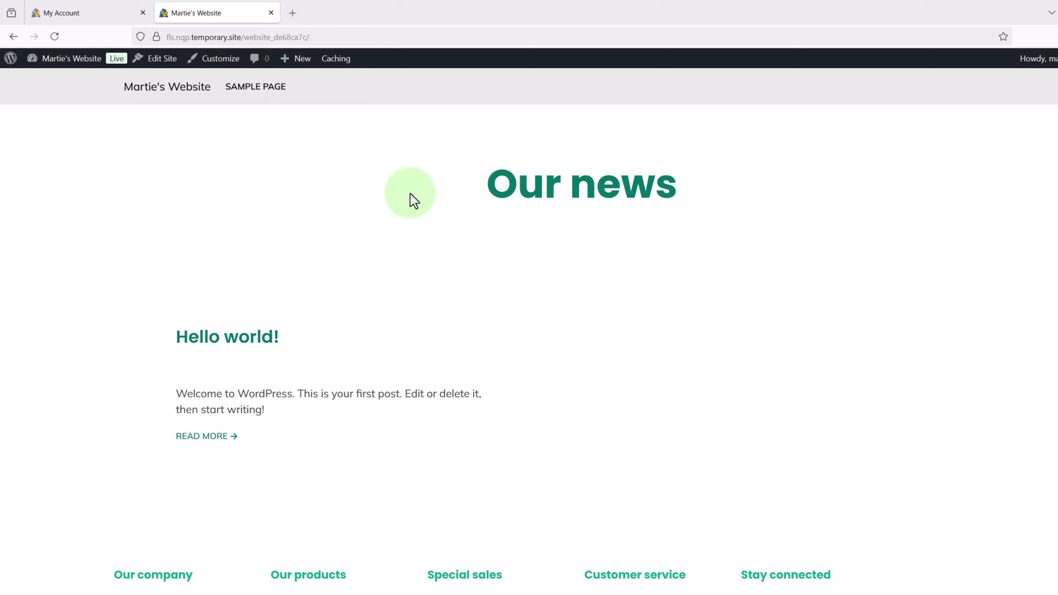
{"action": "scroll", "coordinate": [411, 195], "scroll_direction": "down", "scroll_amount": 4}
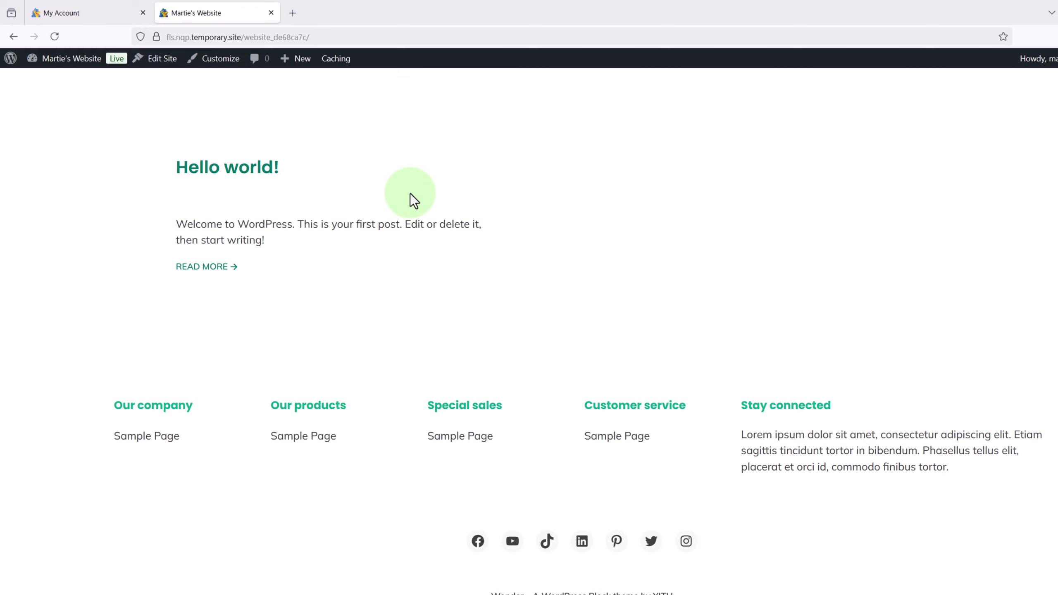
{"action": "scroll", "coordinate": [410, 193], "scroll_direction": "up", "scroll_amount": 4}
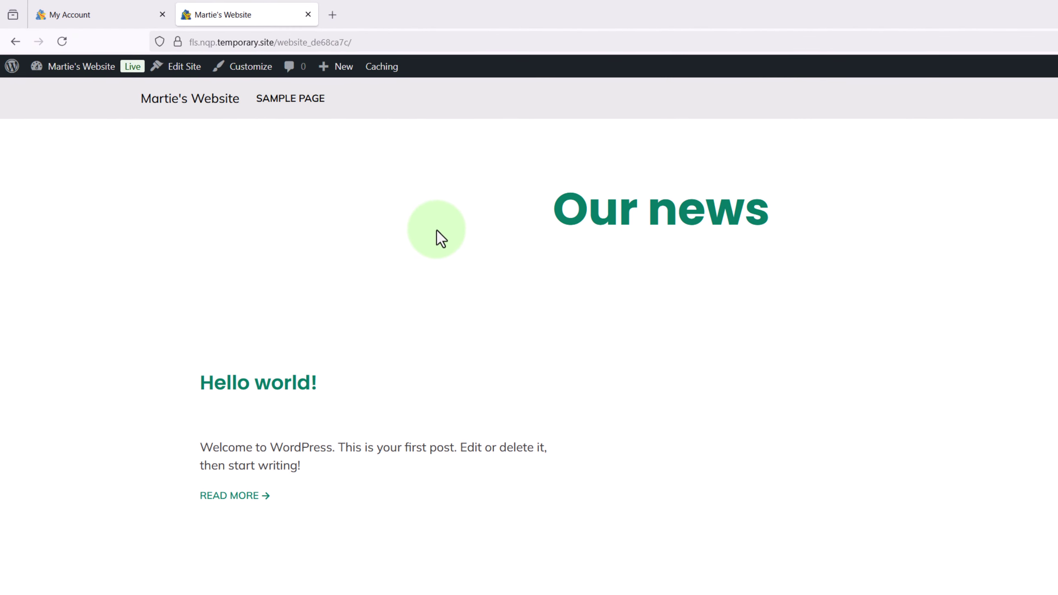
{"action": "left_click", "coordinate": [92, 73]}
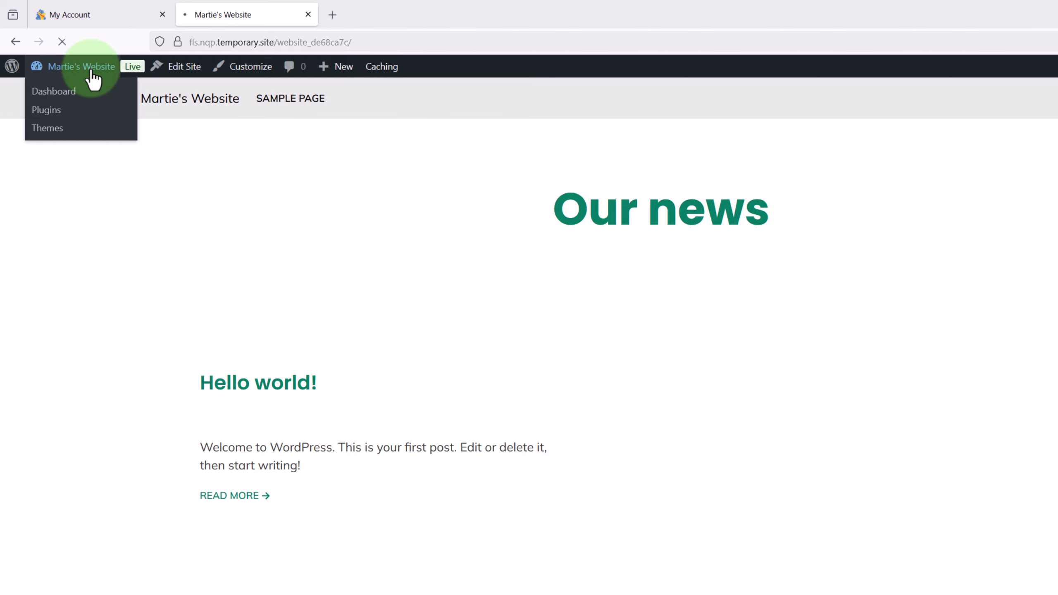